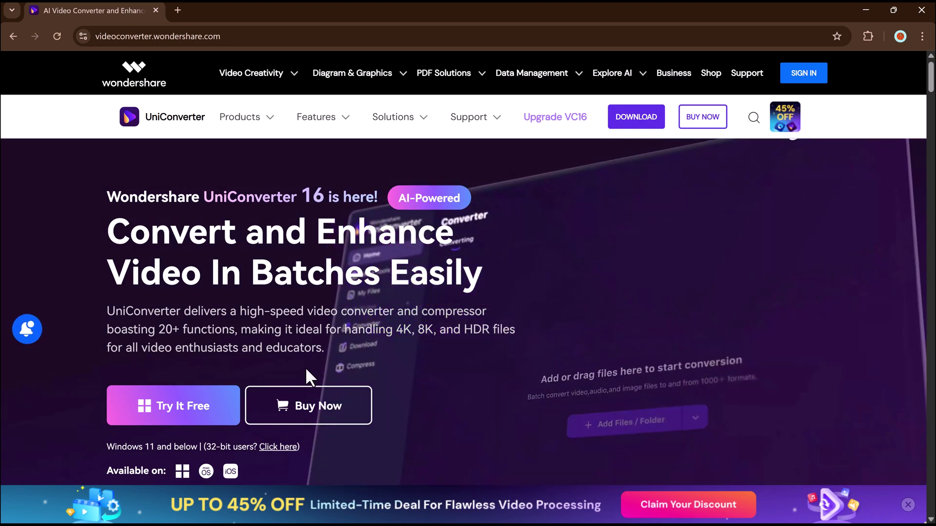
# - Scroll down through the website's Compressor section and back up toward the top
pyautogui.scroll(-8, 305, 367)
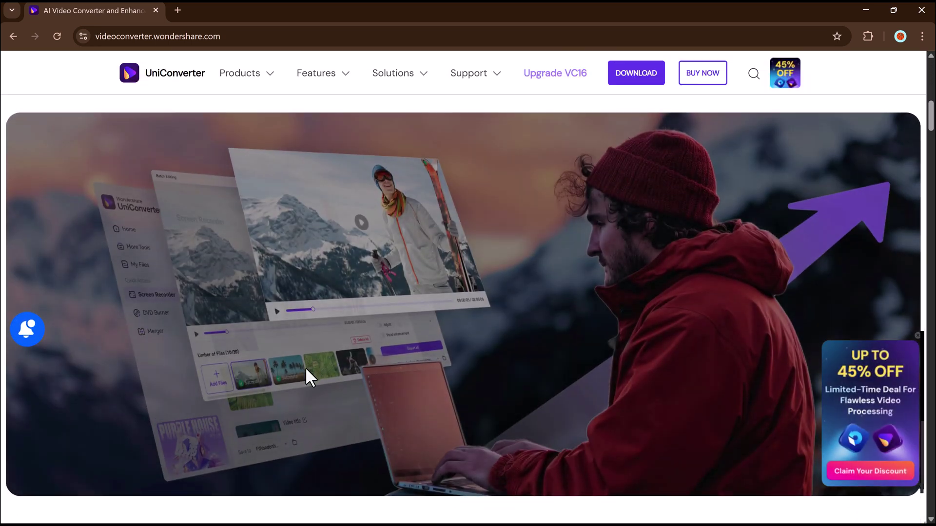
pyautogui.scroll(-5, 306, 367)
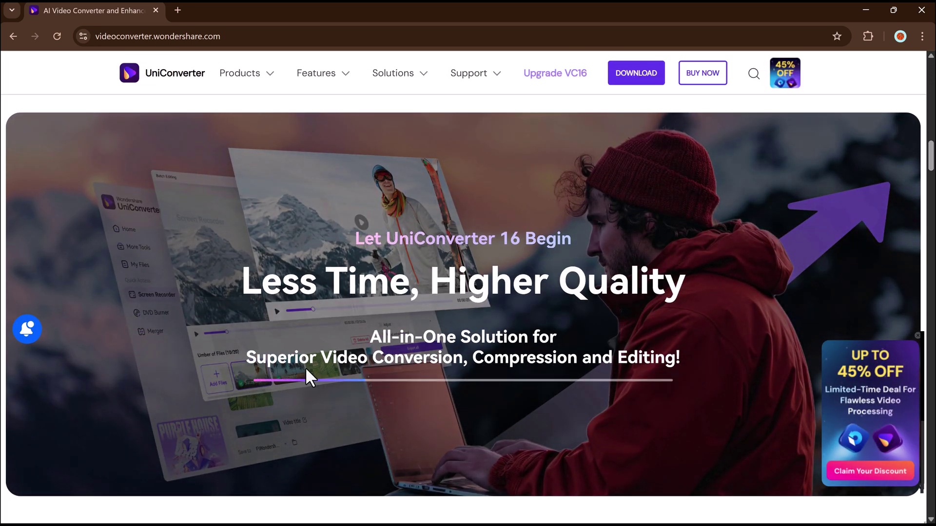
pyautogui.scroll(-5, 305, 367)
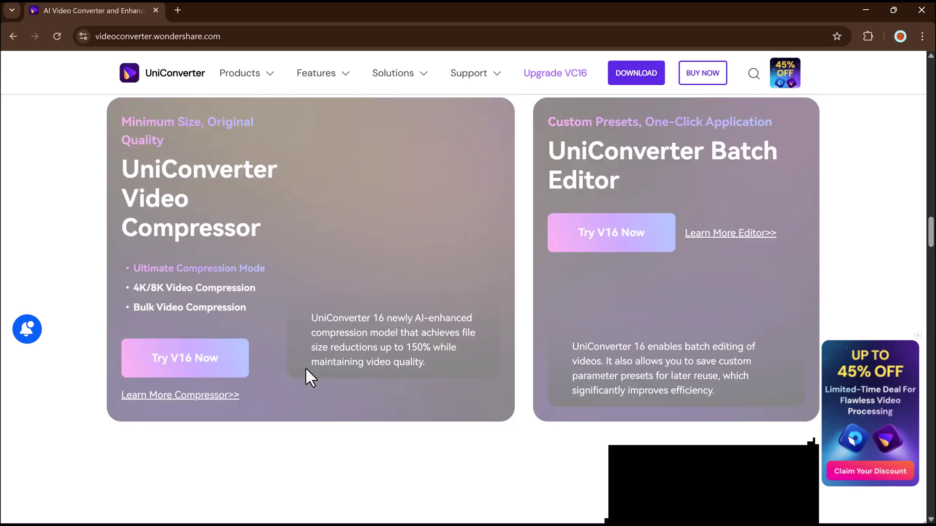
pyautogui.scroll(10, 305, 367)
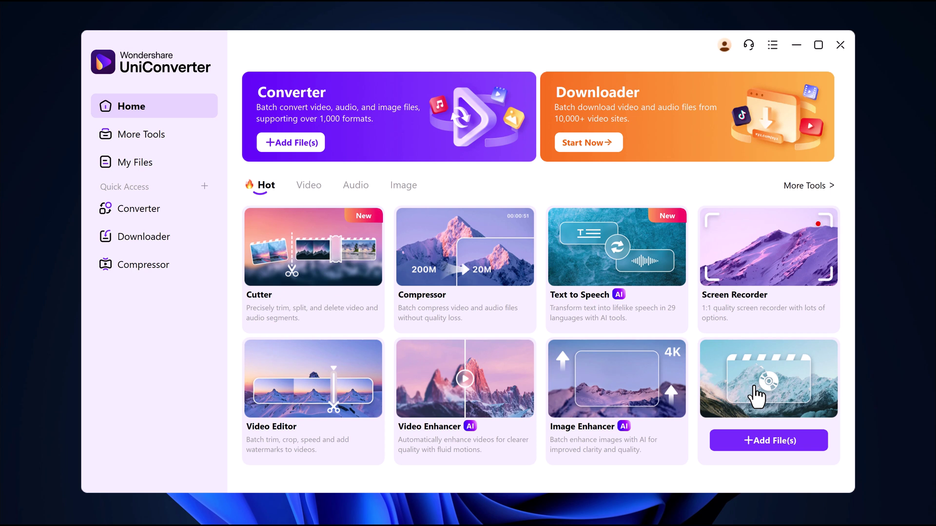
# - Add the 4K Exodus MP4 (245.86 MB) to the Compressor
pyautogui.click(478, 263)
pyautogui.click(516, 395)
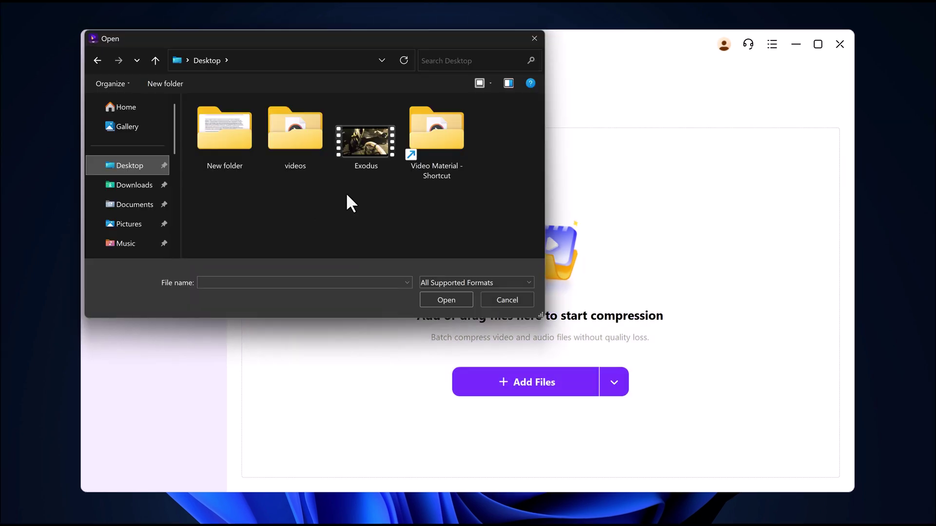
pyautogui.doubleClick(361, 154)
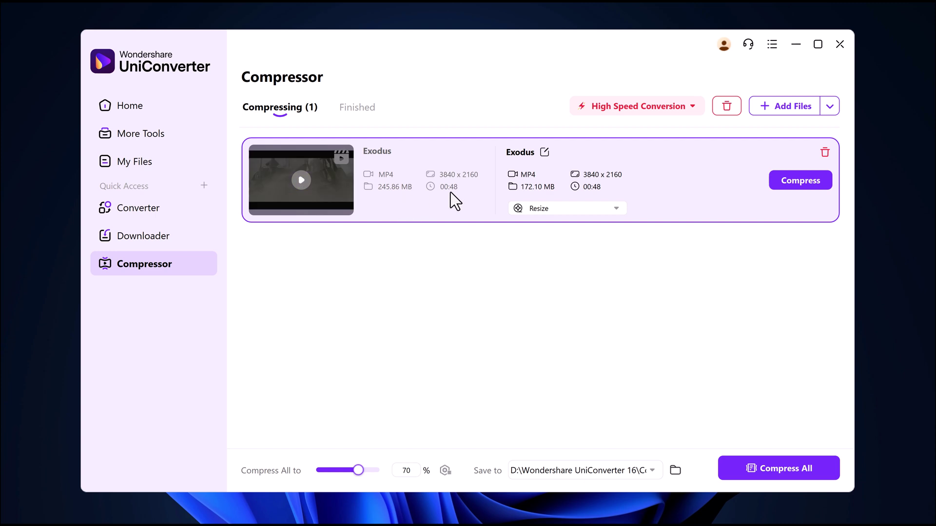
# - Lower the Exodus target to 25% (about 61.47 MB), keeping MP4 output
pyautogui.click(556, 211)
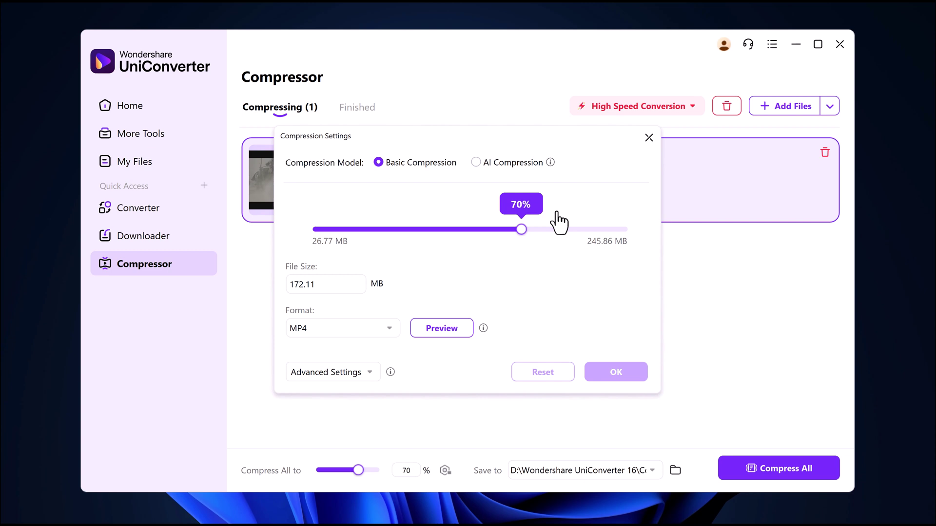
pyautogui.moveTo(520, 229)
pyautogui.mouseDown()
pyautogui.moveTo(347, 233)
pyautogui.moveTo(361, 232)
pyautogui.mouseUp()
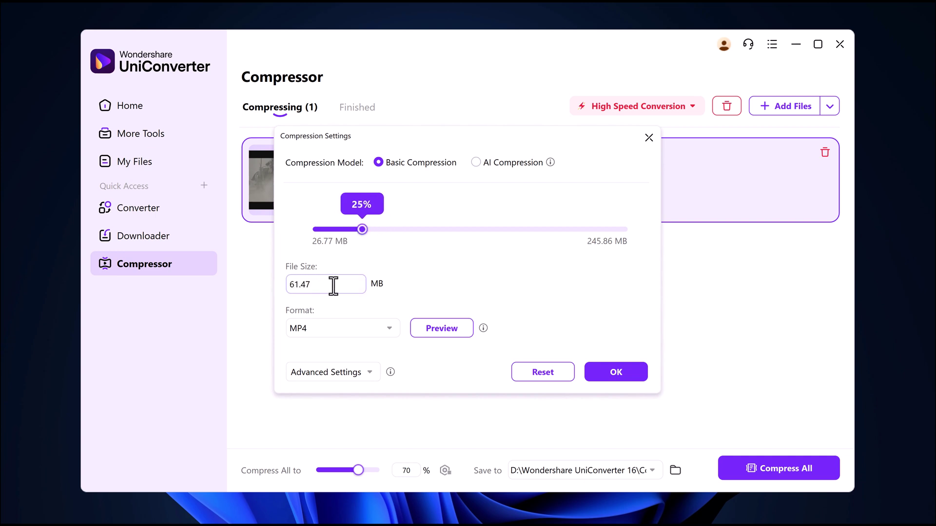
pyautogui.click(340, 337)
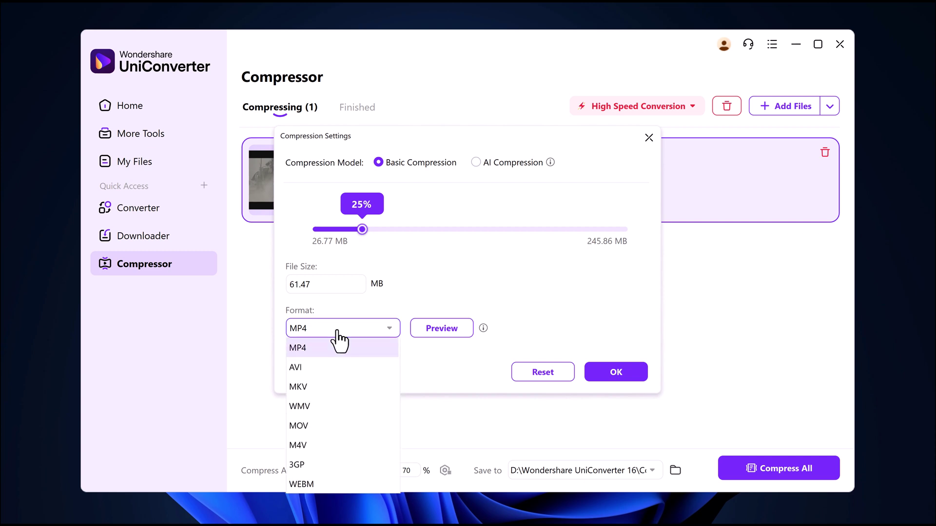
pyautogui.click(508, 330)
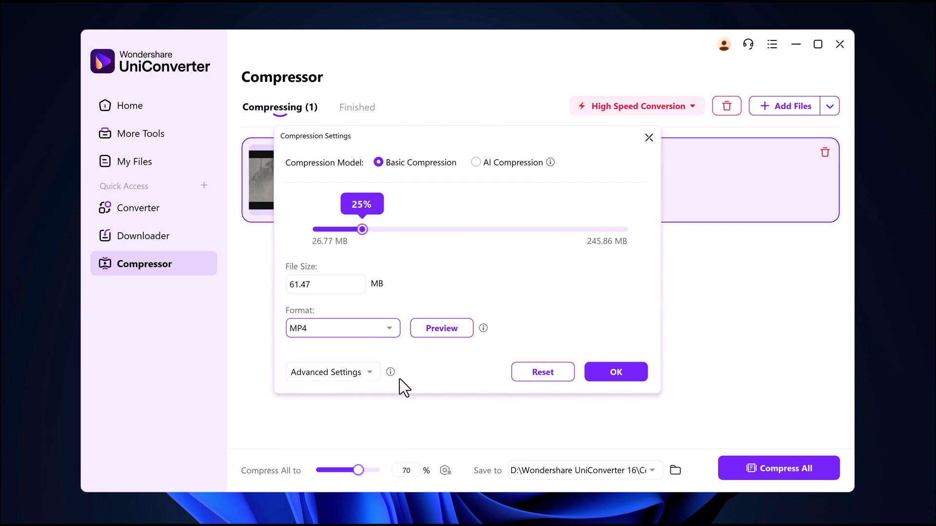
pyautogui.click(608, 376)
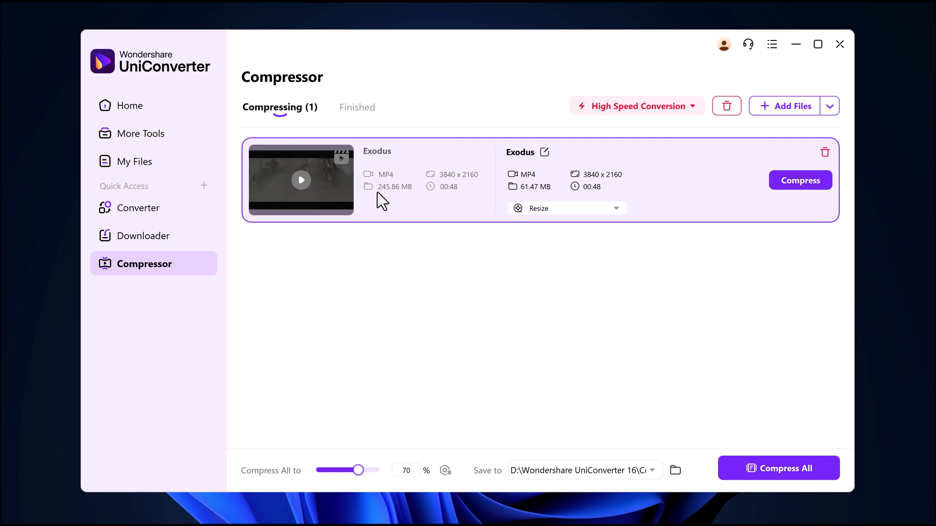
# - Check the High Speed Conversion options and compress Exodus to a 54.93 MB MP4
pyautogui.click(574, 106)
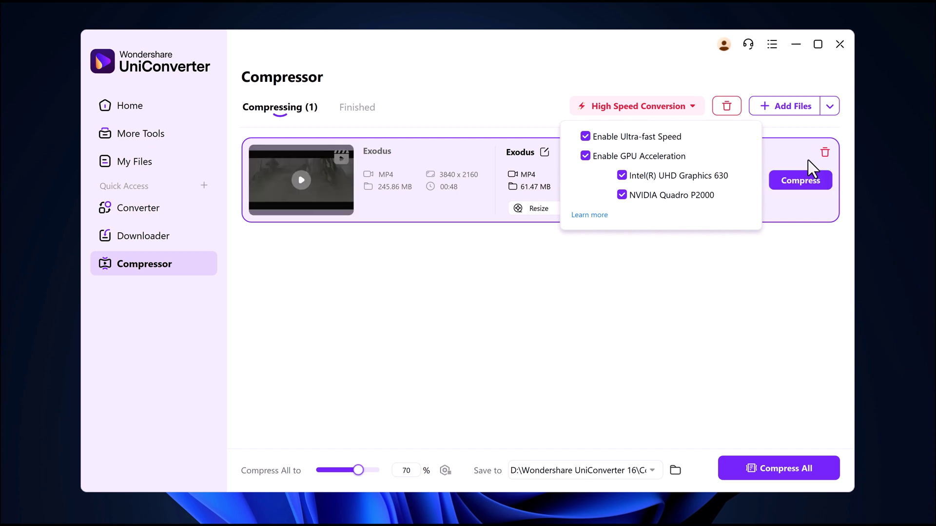
pyautogui.click(797, 182)
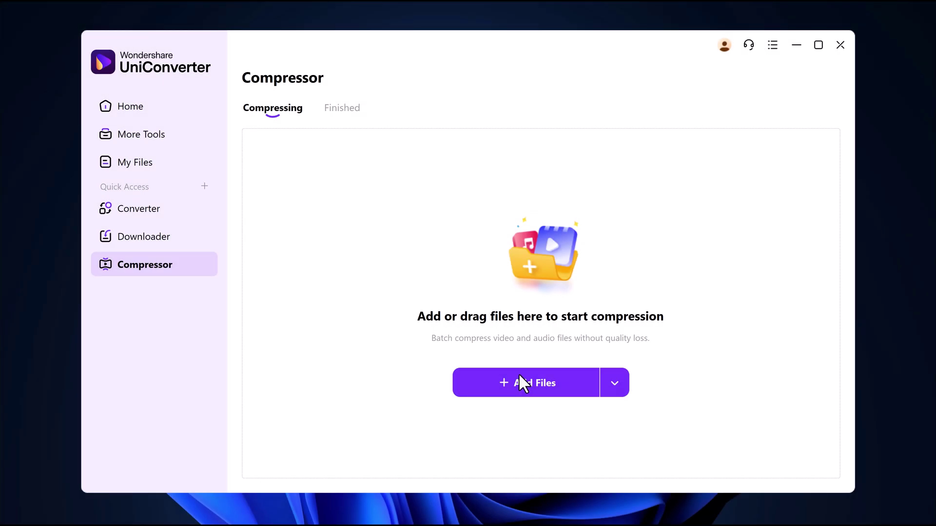
# - Queue all six clips from the videos folder using Add Folder
pyautogui.click(615, 386)
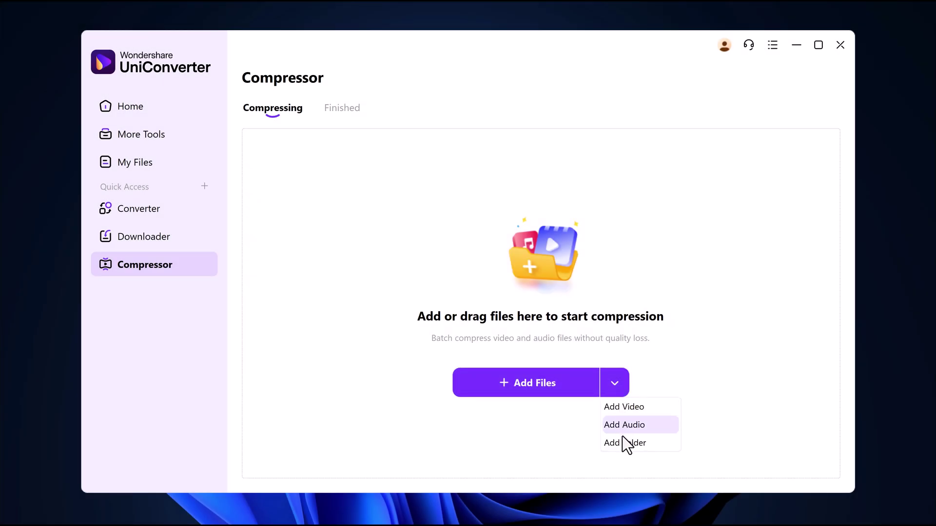
pyautogui.click(626, 443)
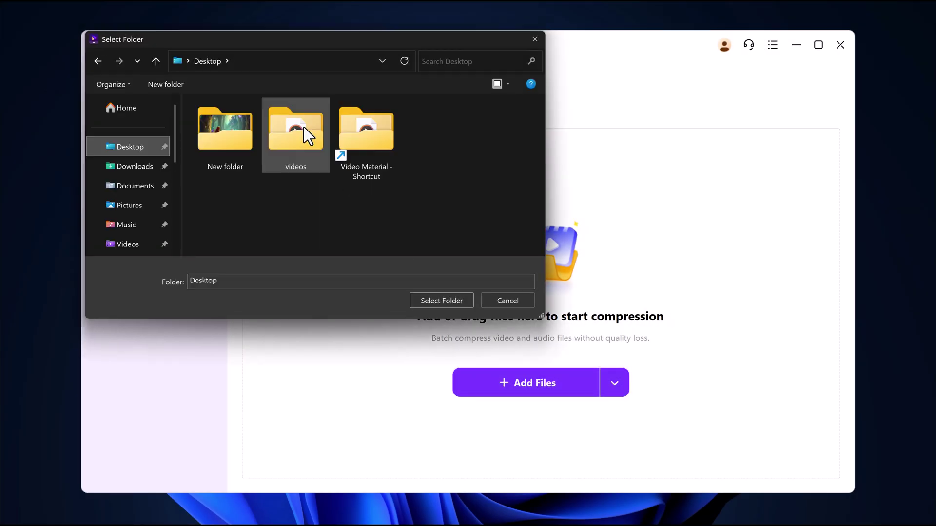
pyautogui.click(303, 127)
pyautogui.click(441, 300)
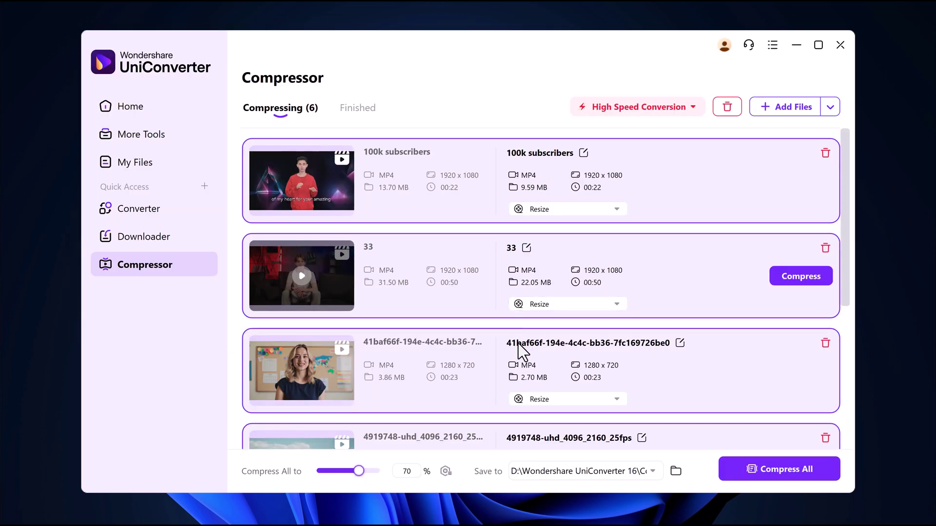
pyautogui.scroll(-5, 519, 341)
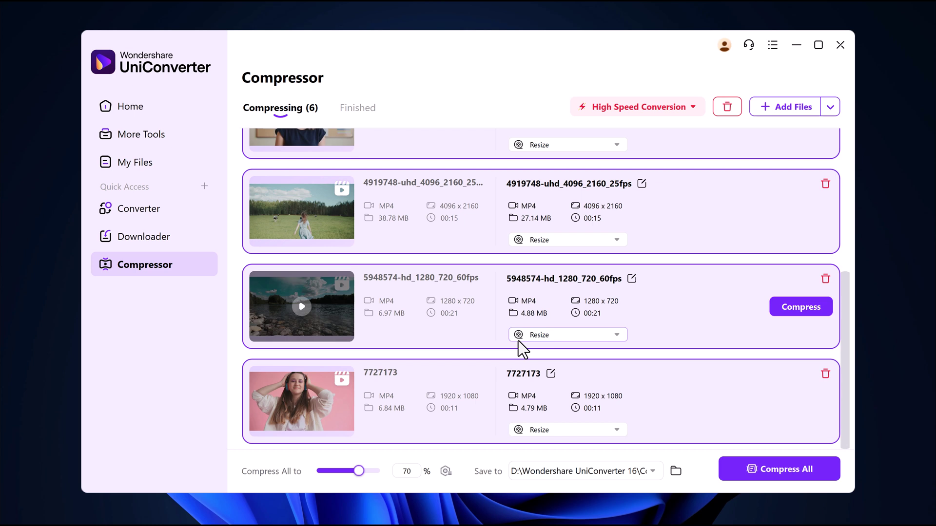
pyautogui.scroll(5, 519, 341)
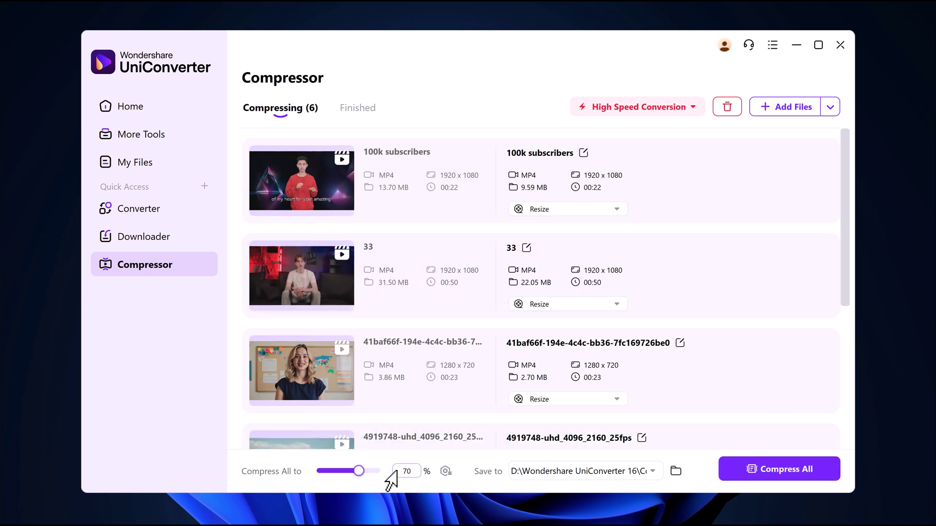
# - Set all six videos to 55% and compress them in one batch
pyautogui.moveTo(360, 471); pyautogui.dragTo(348, 471)
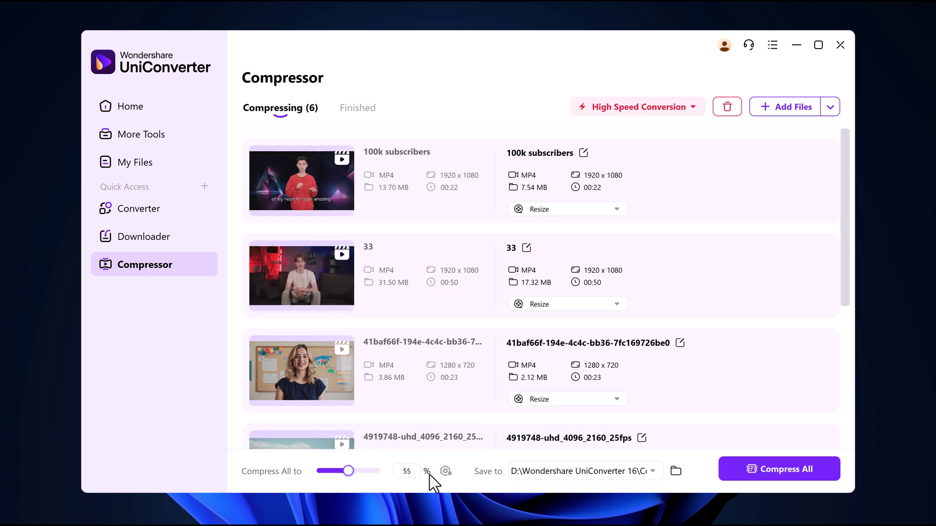
pyautogui.click(759, 471)
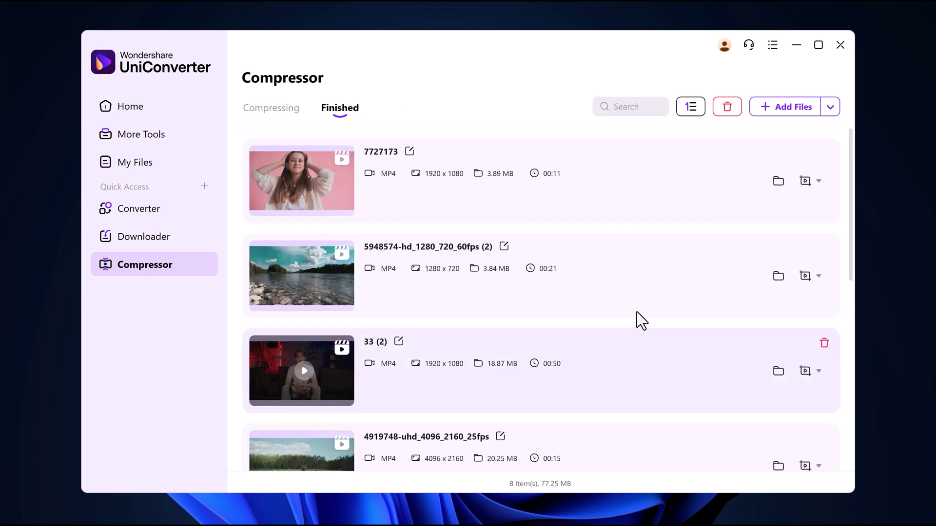
pyautogui.moveTo(510, 188)
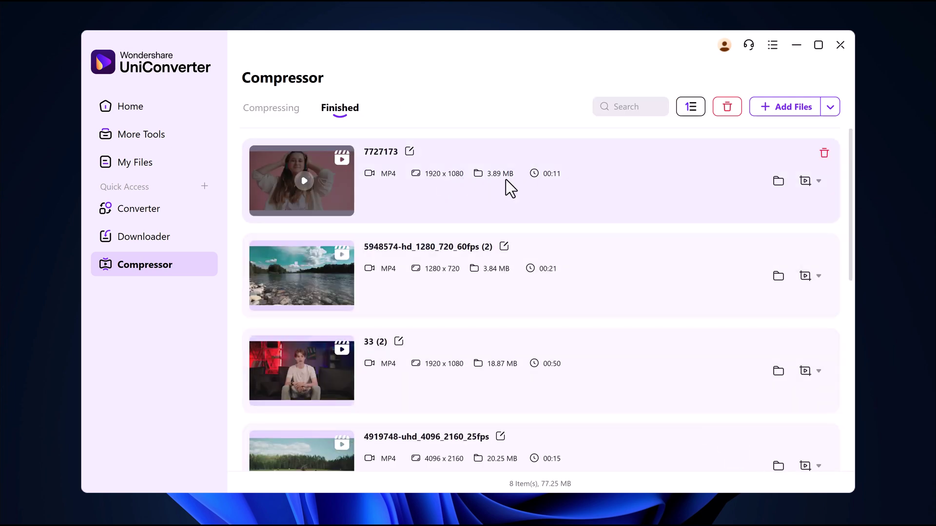
pyautogui.scroll(-5, 506, 179)
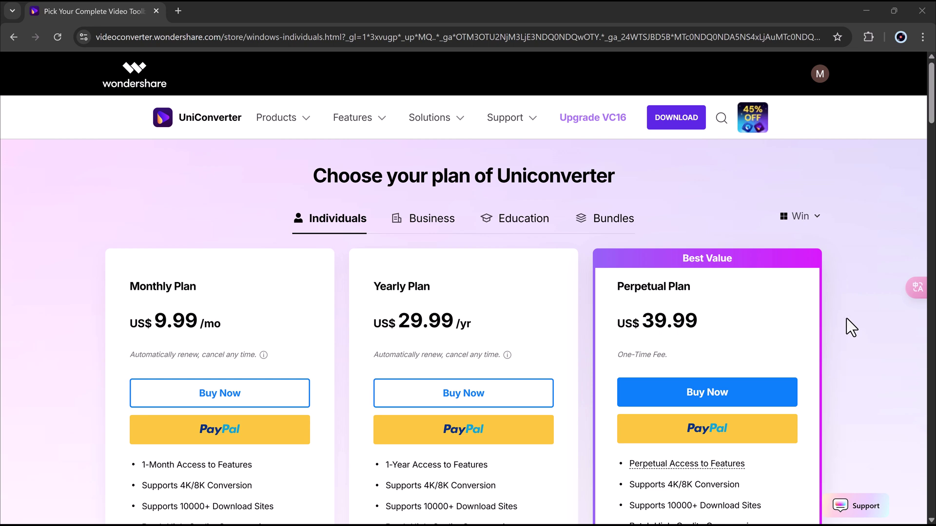
# - Scroll the pricing page to compare the Monthly, Yearly and Perpetual plans
pyautogui.scroll(-3, 846, 318)
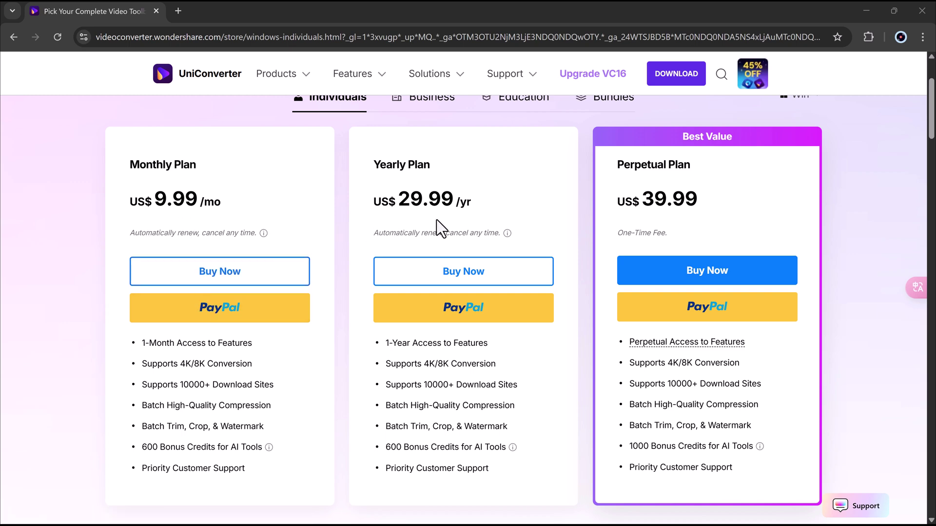
pyautogui.scroll(-8, 409, 241)
pyautogui.scroll(11, 409, 241)
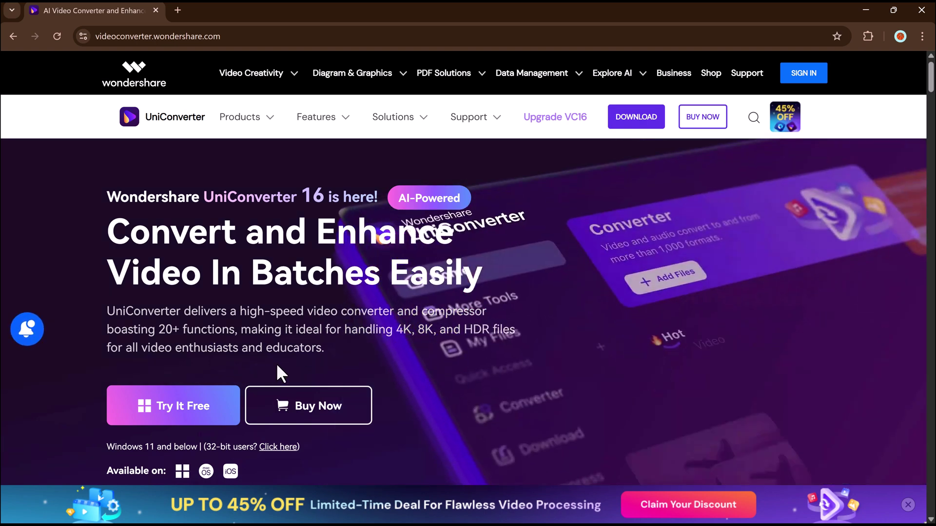
pyautogui.scroll(-4, 305, 371)
pyautogui.scroll(-5, 305, 370)
pyautogui.scroll(-1, 305, 369)
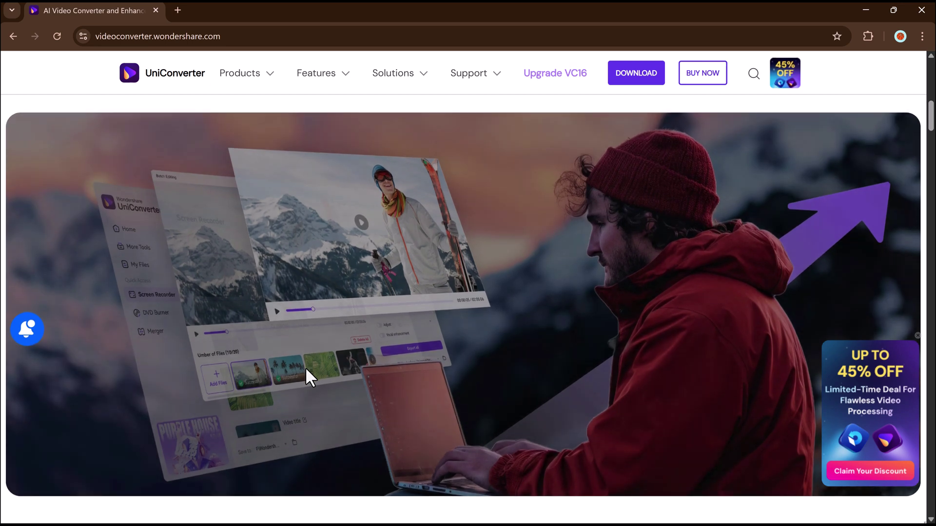
pyautogui.scroll(-2, 305, 367)
pyautogui.scroll(-3, 305, 371)
pyautogui.scroll(-2, 303, 378)
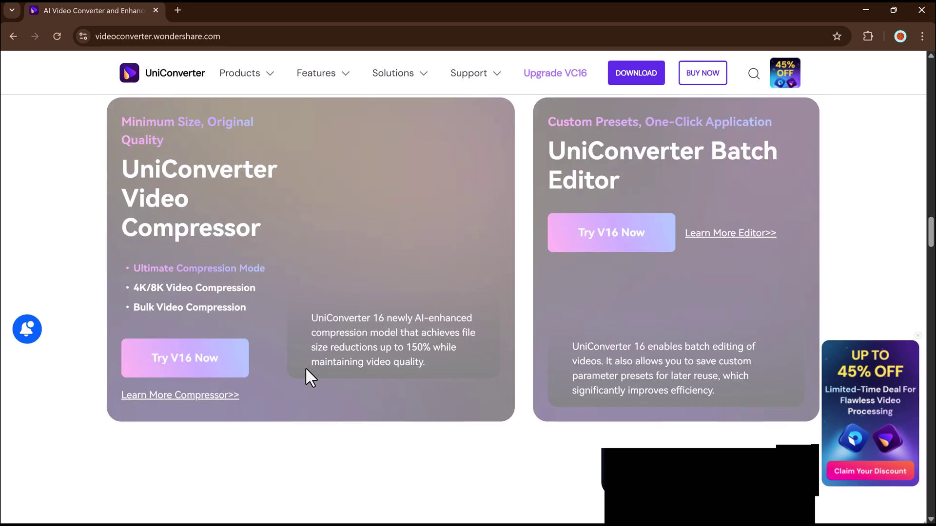
pyautogui.scroll(10, 305, 367)
pyautogui.scroll(5, 306, 367)
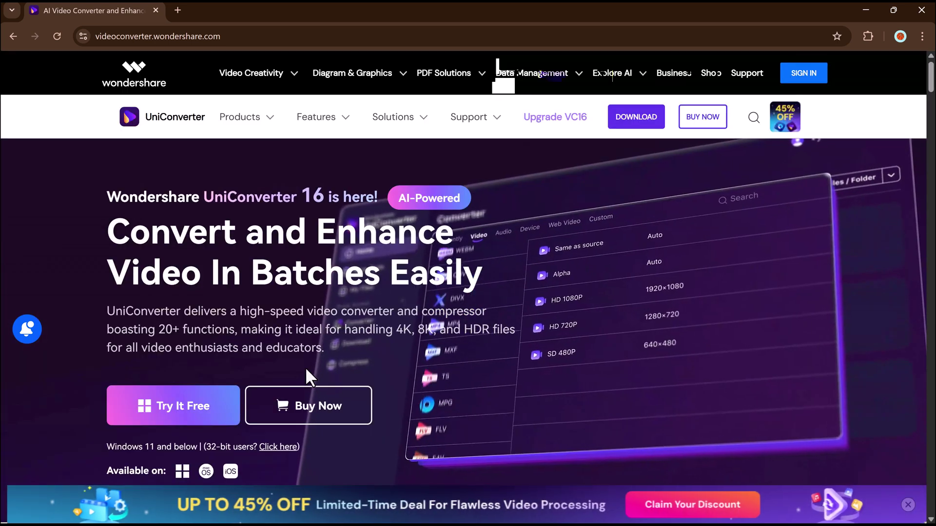